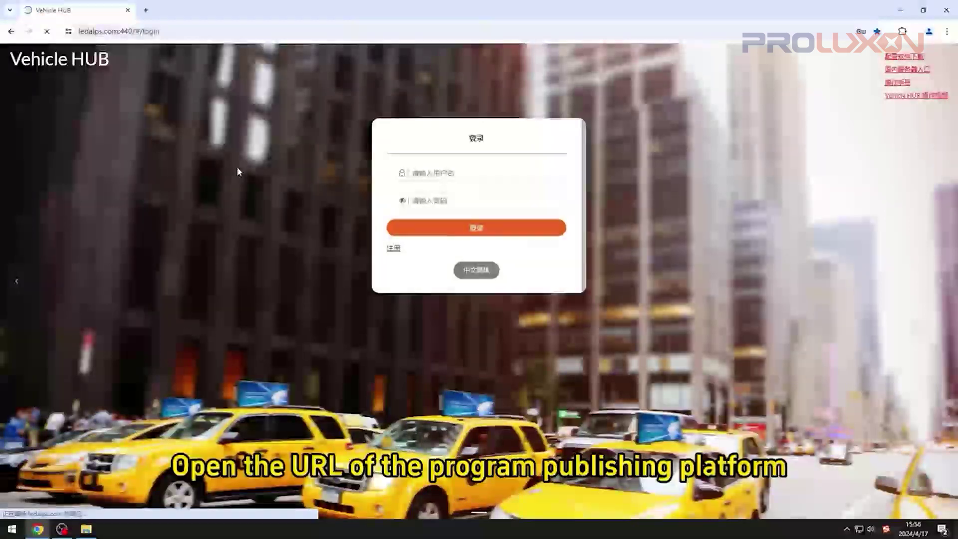
Step: Switch the login page to English and sign in with the username and password
{"action": "left_click", "coordinate": [470, 271]}
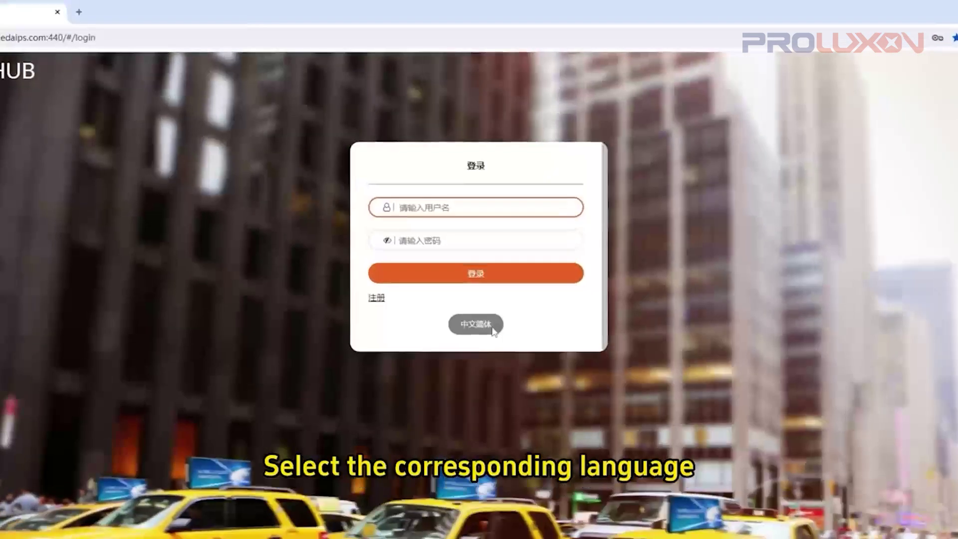
{"action": "left_click", "coordinate": [465, 208]}
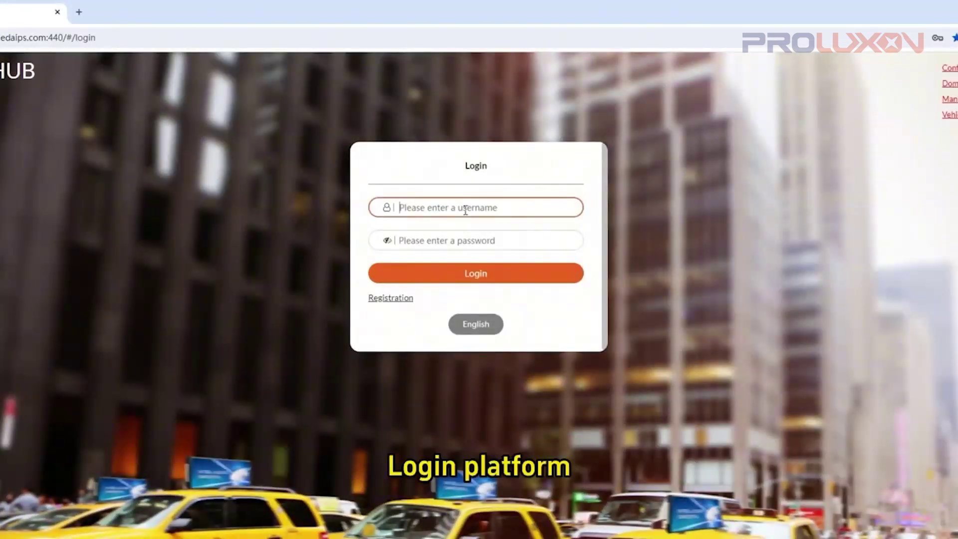
{"action": "left_click", "coordinate": [475, 240]}
{"action": "left_click", "coordinate": [475, 273]}
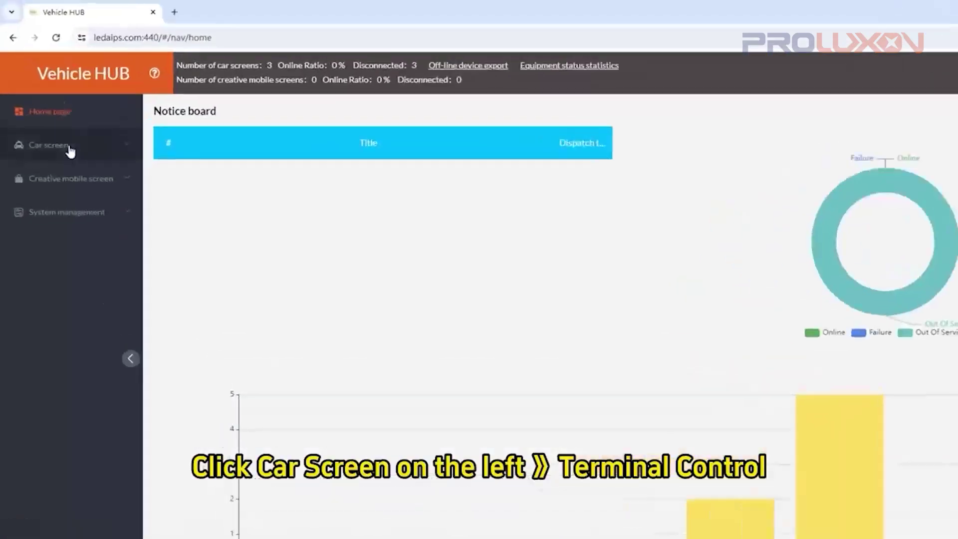
Step: Create the terminal group 'P4 384X128' under Car screen > Terminal Control, then bring up Release By Grouping
{"action": "left_click", "coordinate": [70, 148]}
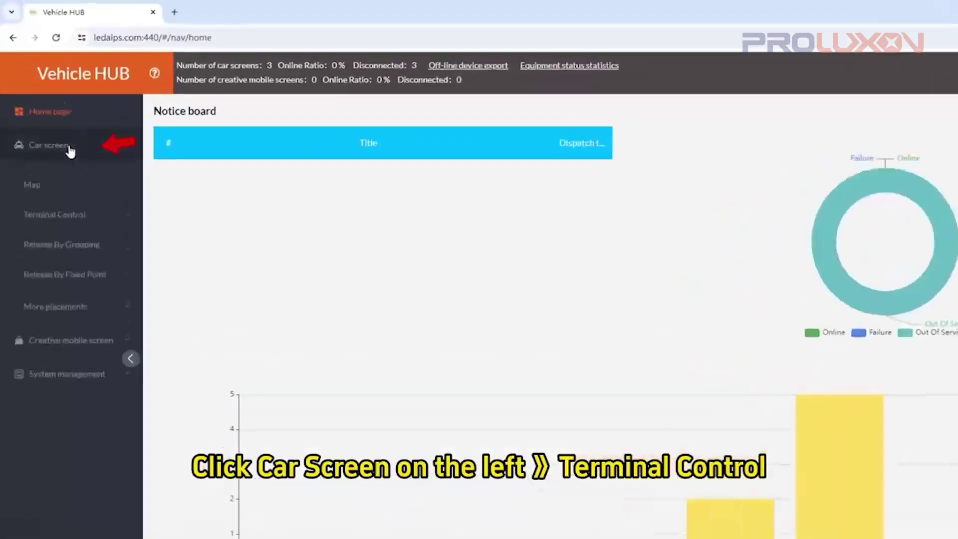
{"action": "left_click", "coordinate": [69, 221]}
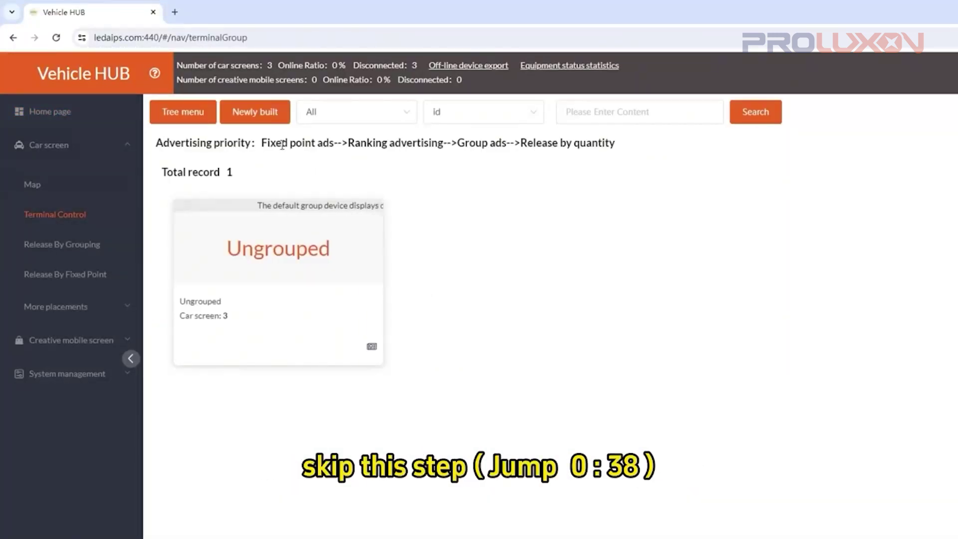
{"action": "left_click", "coordinate": [259, 116]}
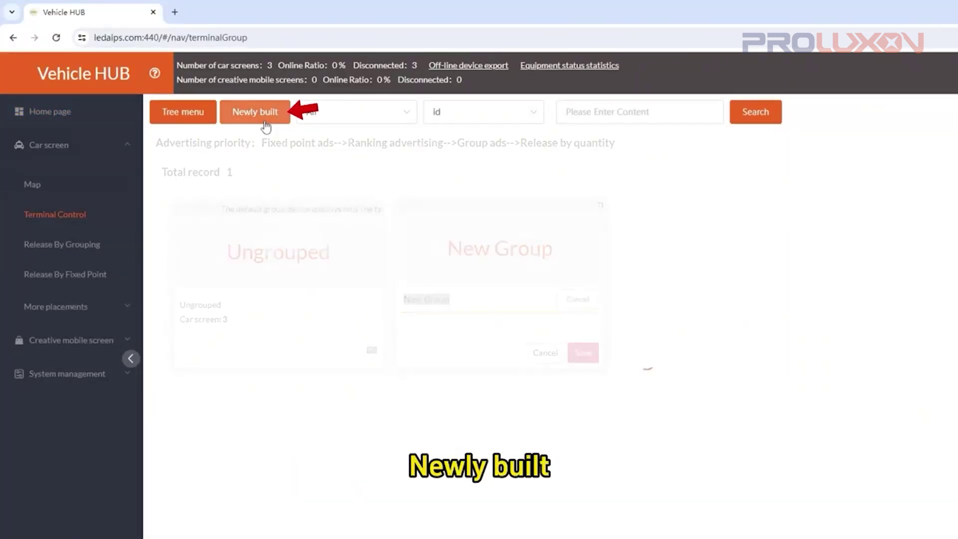
{"action": "left_click", "coordinate": [468, 299]}
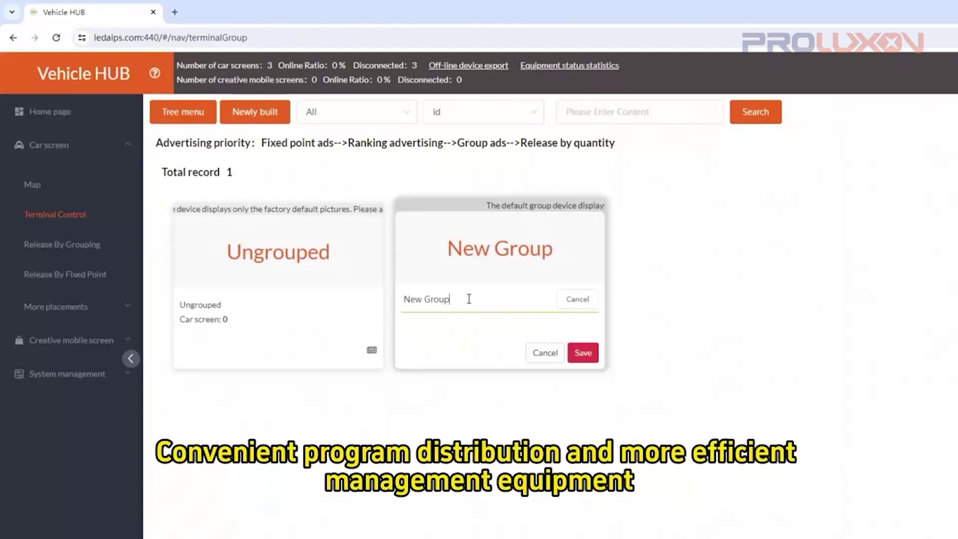
{"action": "double_click", "coordinate": [469, 298]}
{"action": "type", "text": "P4"}
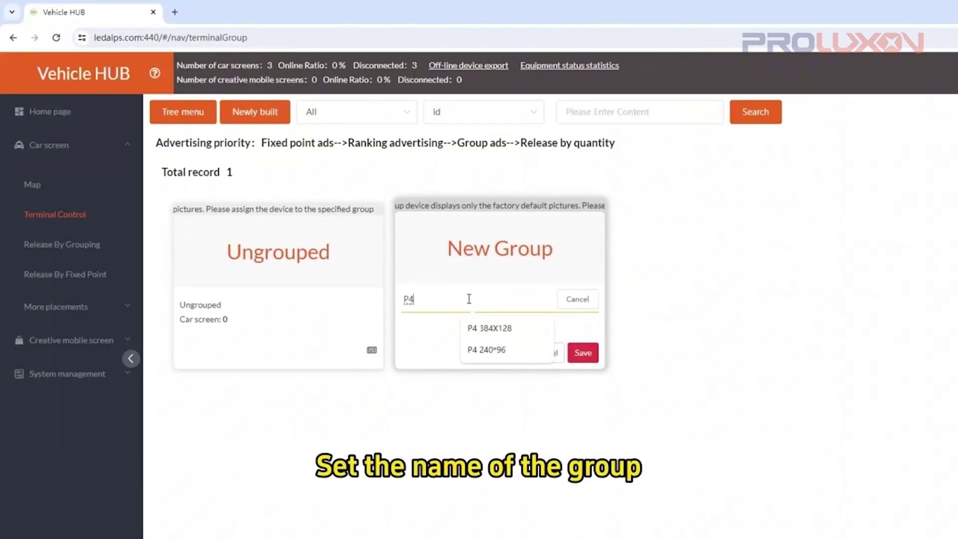
{"action": "left_click", "coordinate": [489, 327]}
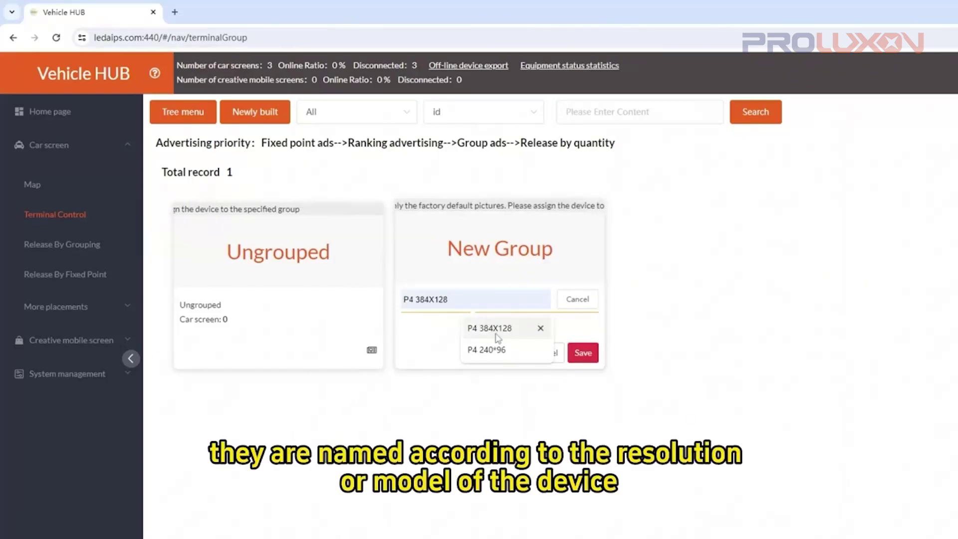
{"action": "left_click", "coordinate": [490, 327]}
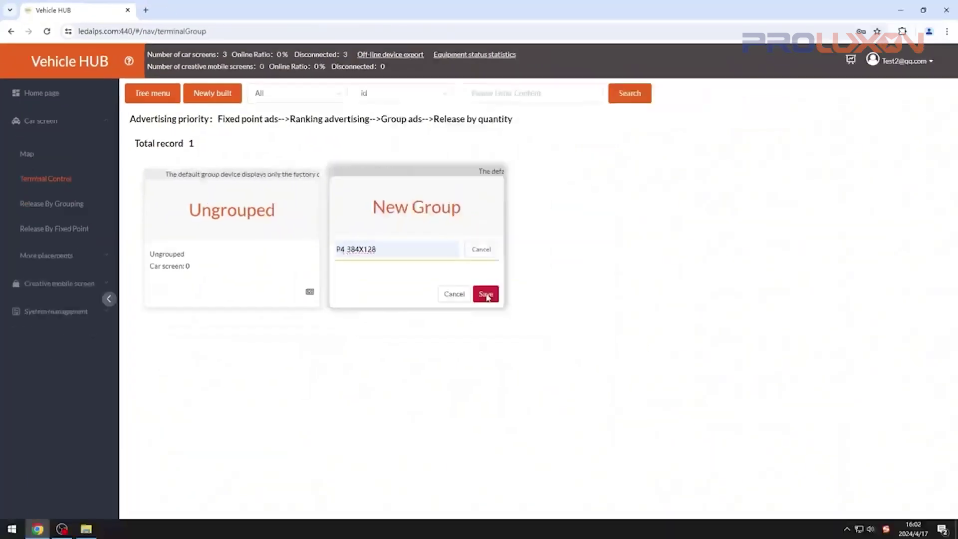
{"action": "left_click", "coordinate": [488, 296]}
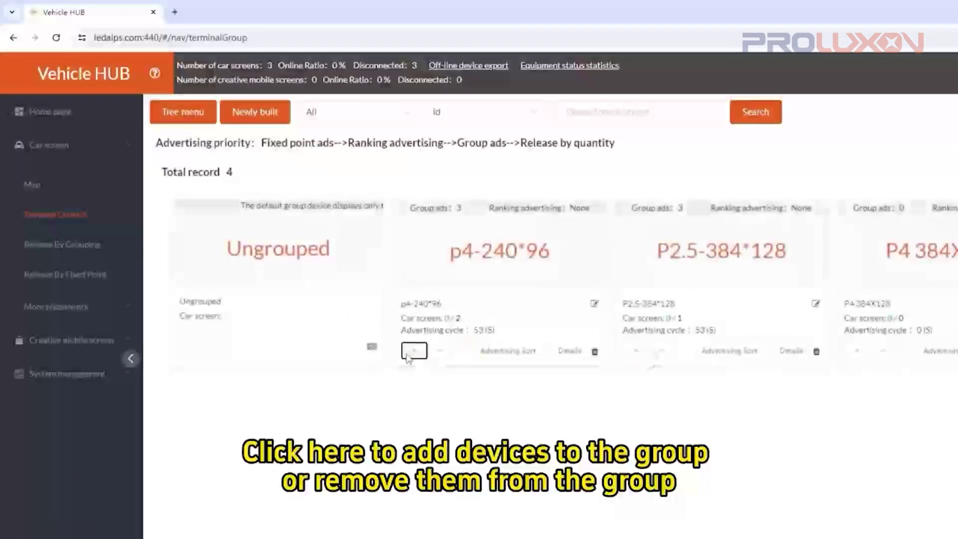
{"action": "left_click", "coordinate": [413, 350]}
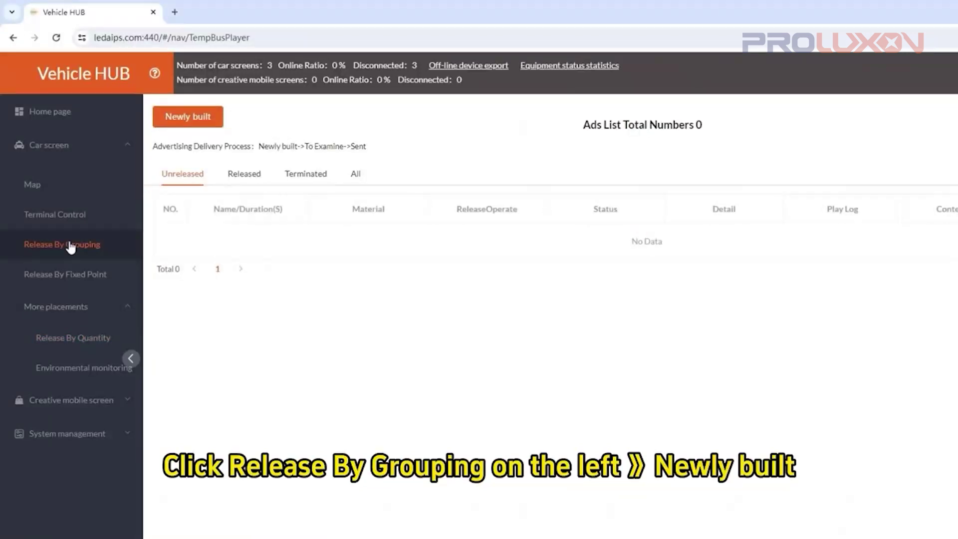
Step: Start a new group-release advertisement form for the kfc_ad campaign
{"action": "left_click", "coordinate": [187, 116]}
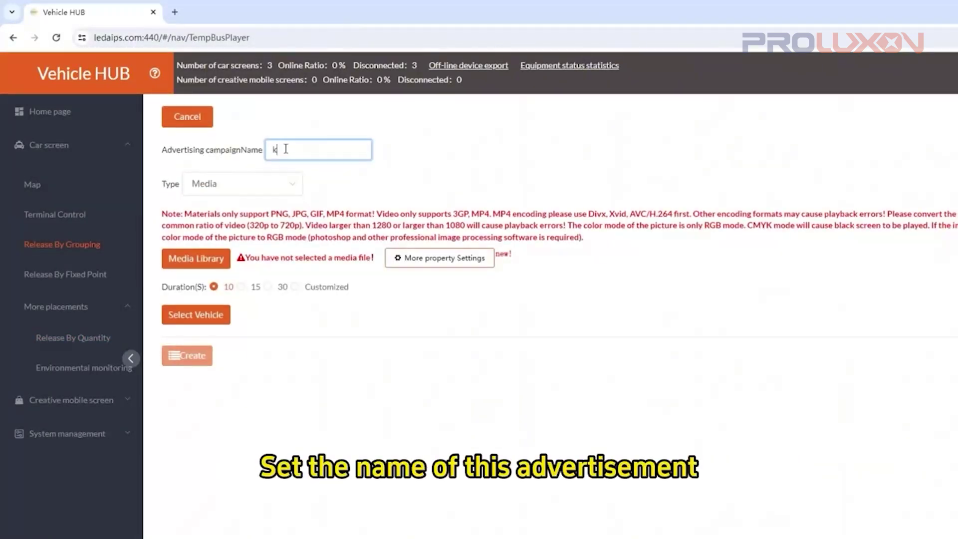
{"action": "type", "text": "_ad"}
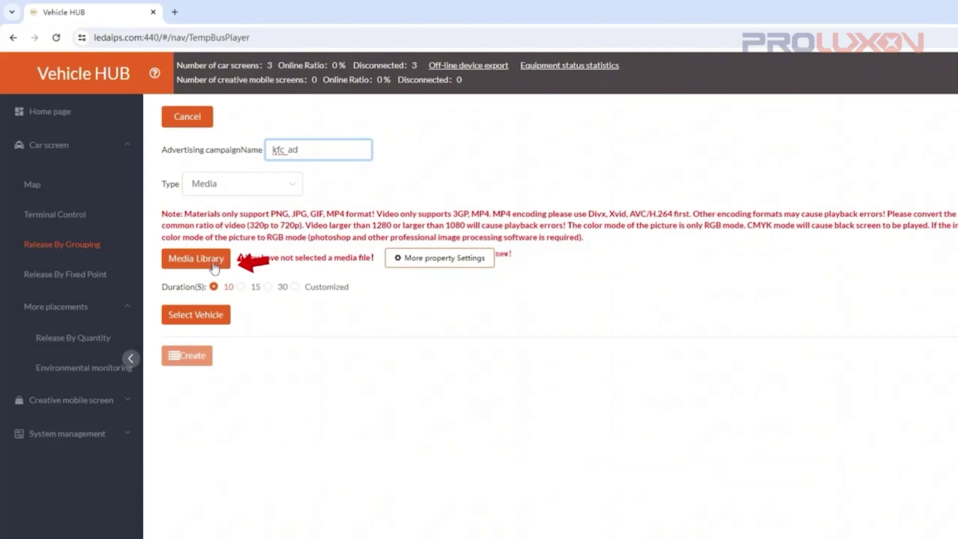
Step: Choose the library video '1# 猫转码.mp4' as the ad's media
{"action": "left_click", "coordinate": [196, 259]}
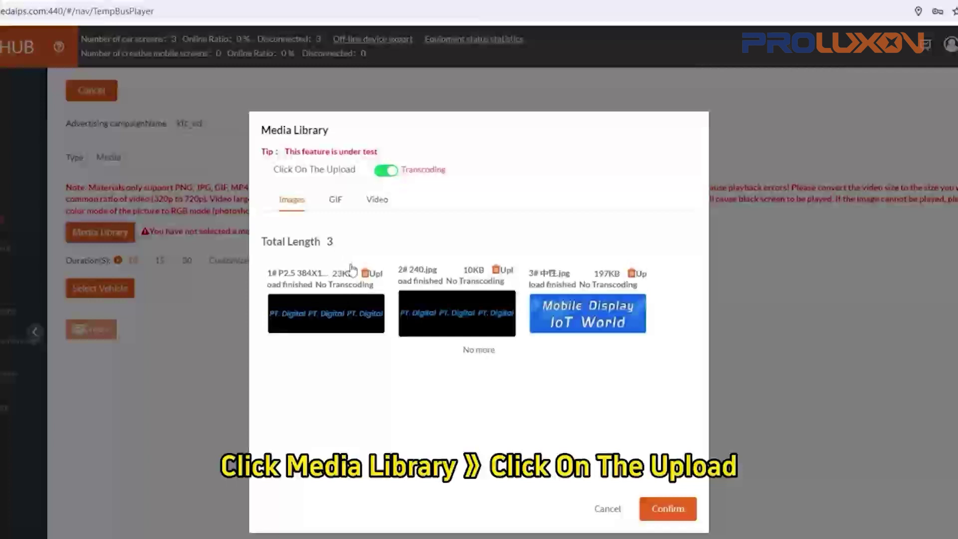
{"action": "left_click", "coordinate": [376, 199]}
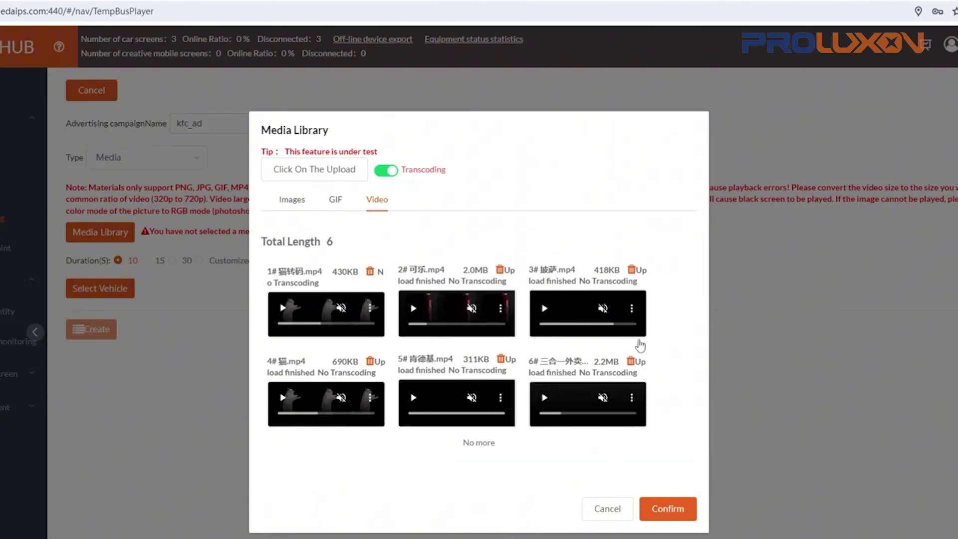
{"action": "left_click", "coordinate": [292, 199]}
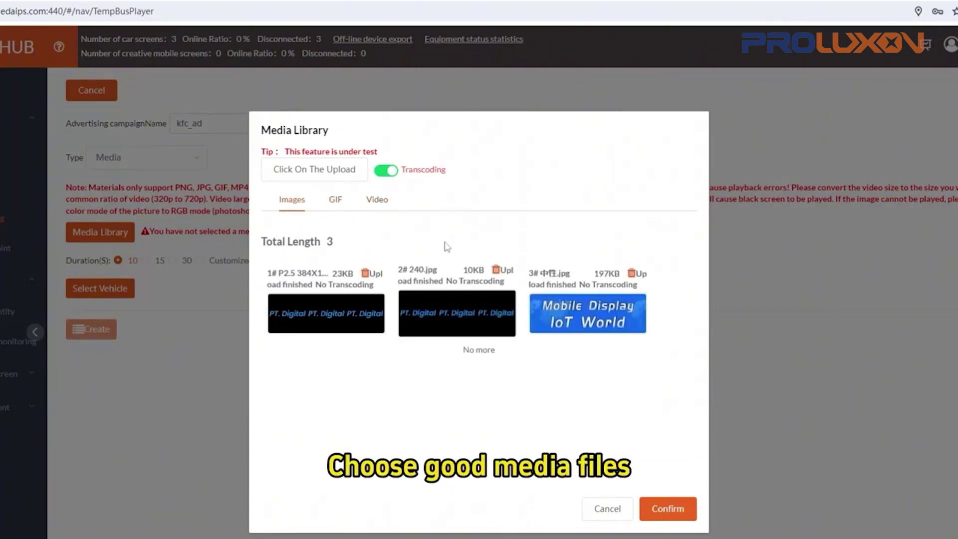
{"action": "left_click", "coordinate": [335, 199]}
{"action": "left_click", "coordinate": [377, 199]}
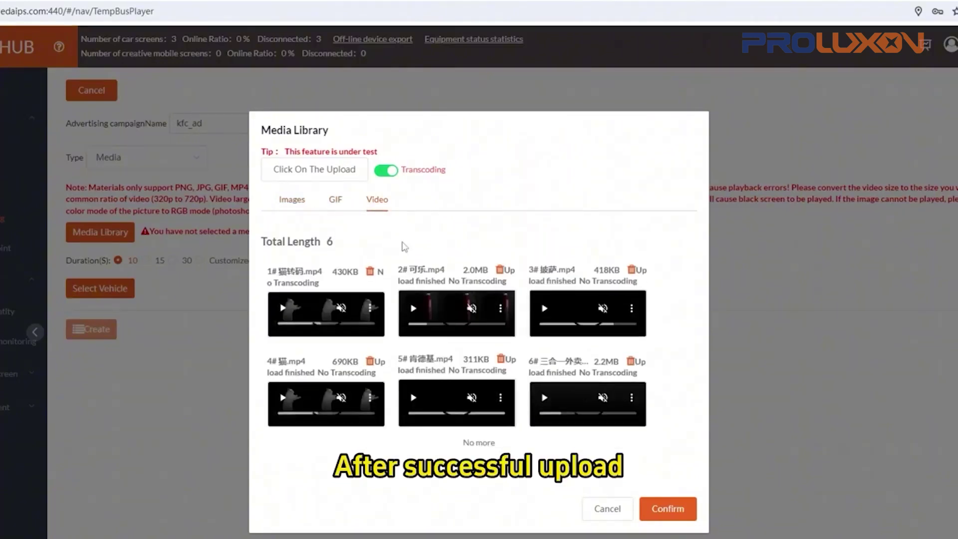
{"action": "left_click", "coordinate": [321, 277]}
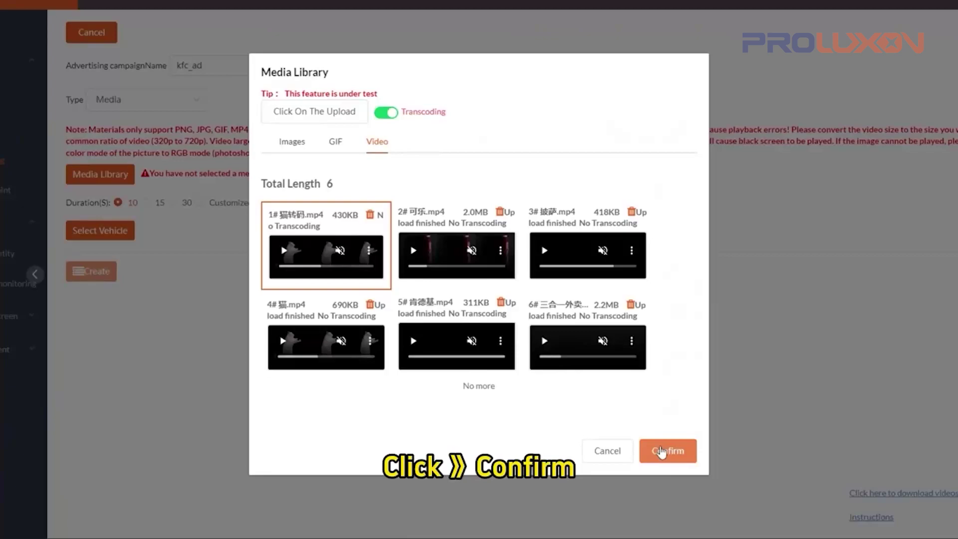
{"action": "left_click", "coordinate": [661, 452]}
Step: Assign the P2.5-384*128 device group, then create, approve and release kfc_ad
{"action": "left_click", "coordinate": [99, 379]}
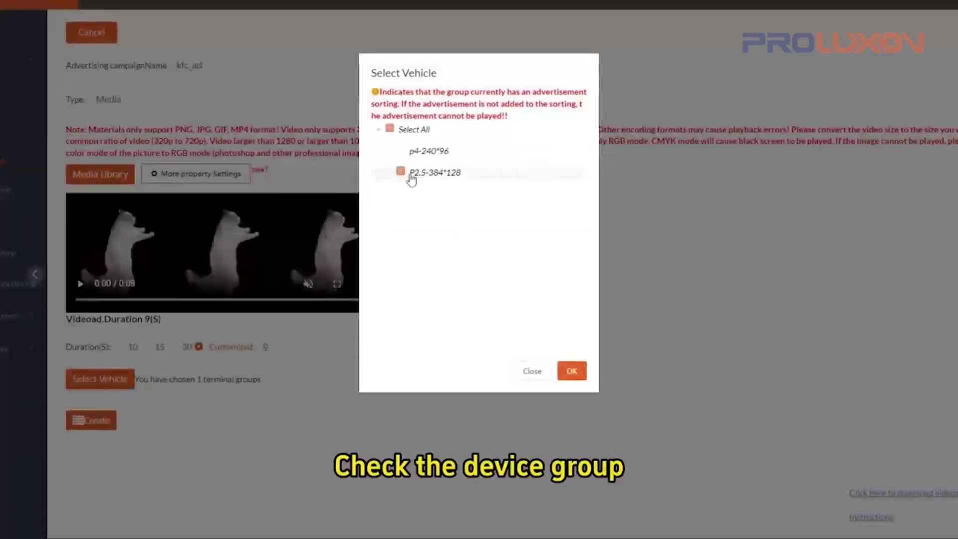
{"action": "left_click", "coordinate": [571, 371]}
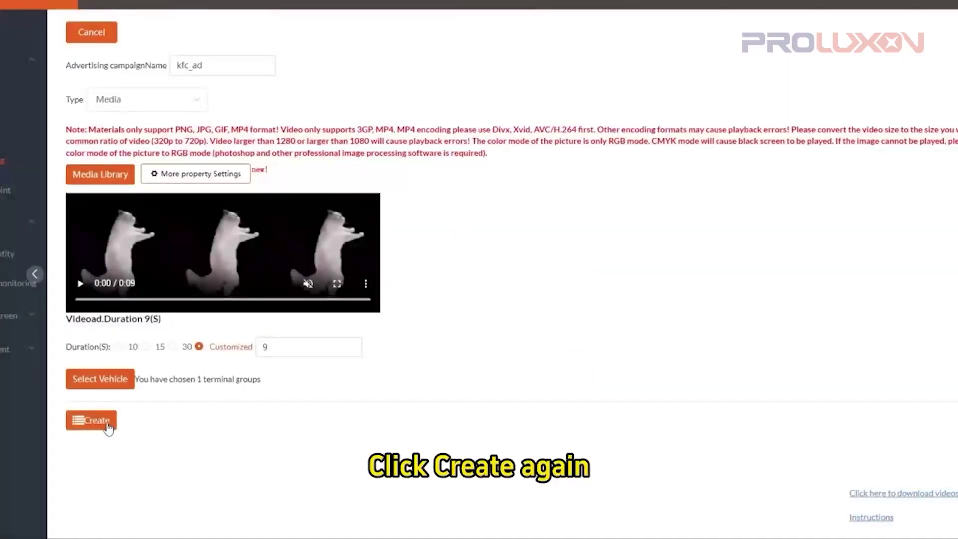
{"action": "left_click", "coordinate": [107, 425]}
{"action": "left_click", "coordinate": [448, 239]}
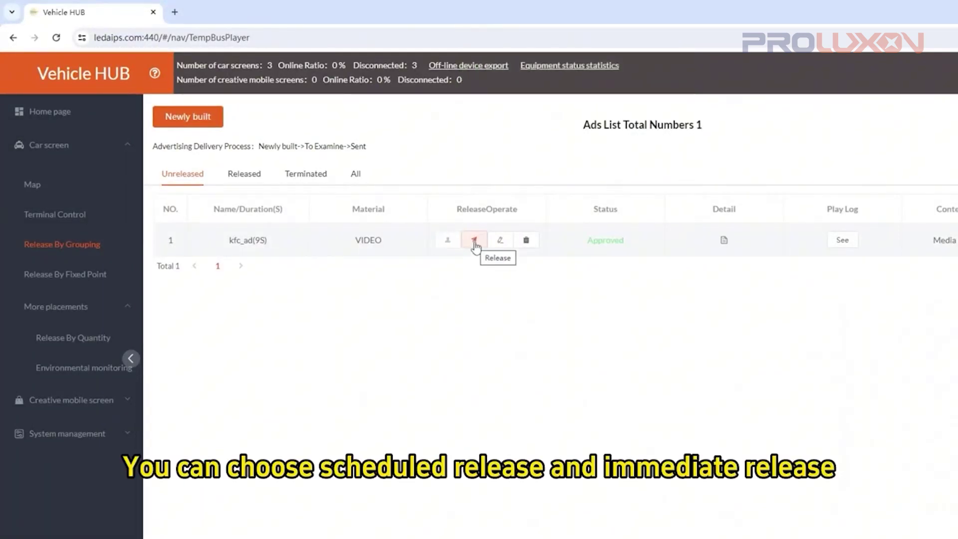
{"action": "left_click", "coordinate": [474, 240]}
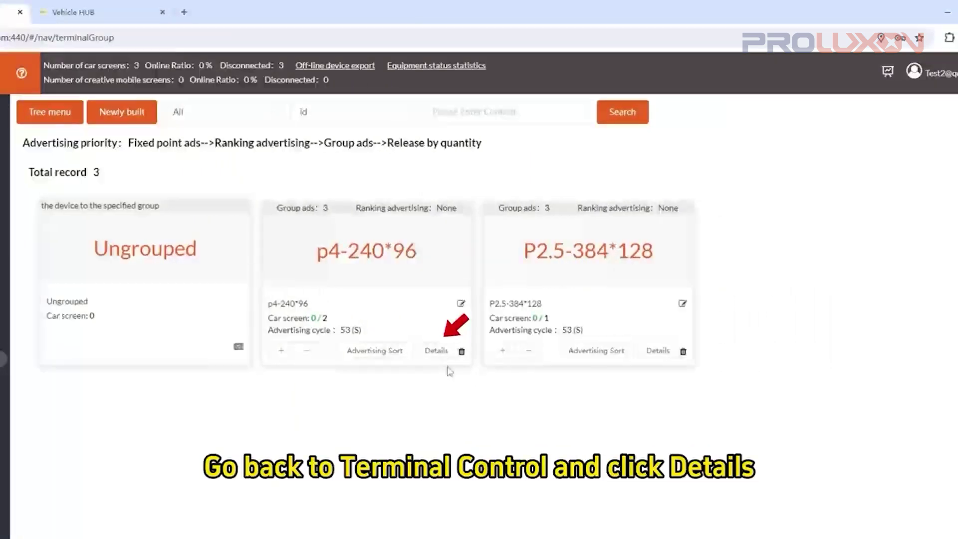
{"action": "left_click", "coordinate": [436, 351]}
{"action": "left_click", "coordinate": [177, 260]}
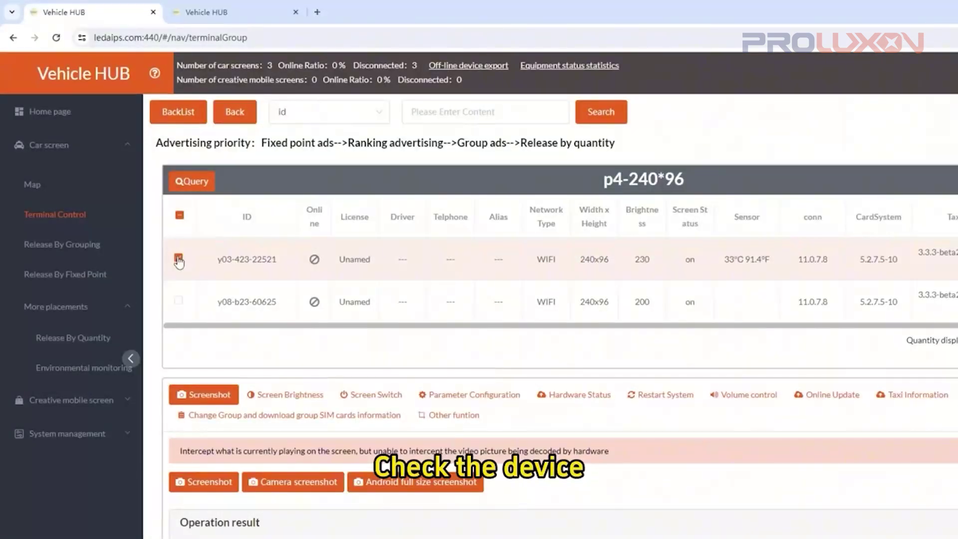
{"action": "scroll", "coordinate": [177, 259], "scroll_direction": "down", "scroll_amount": 1}
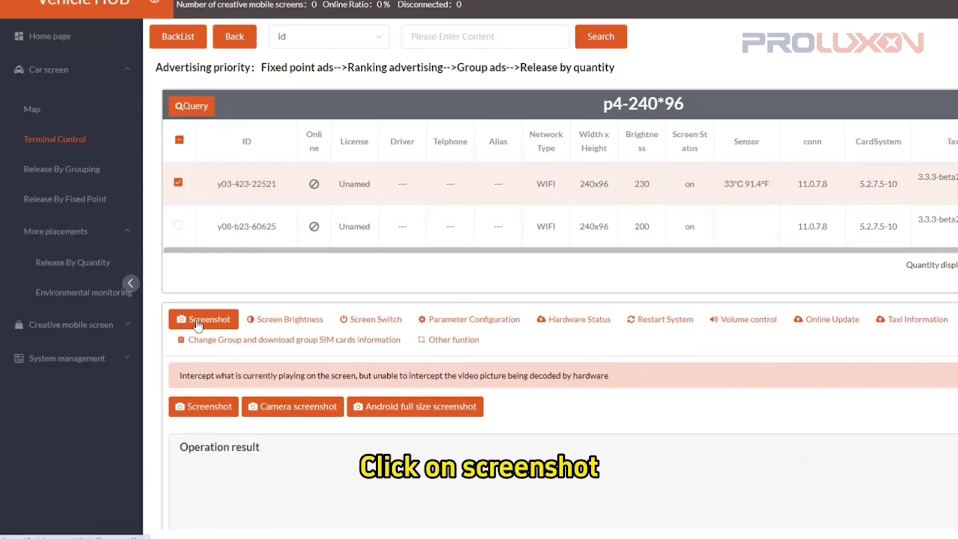